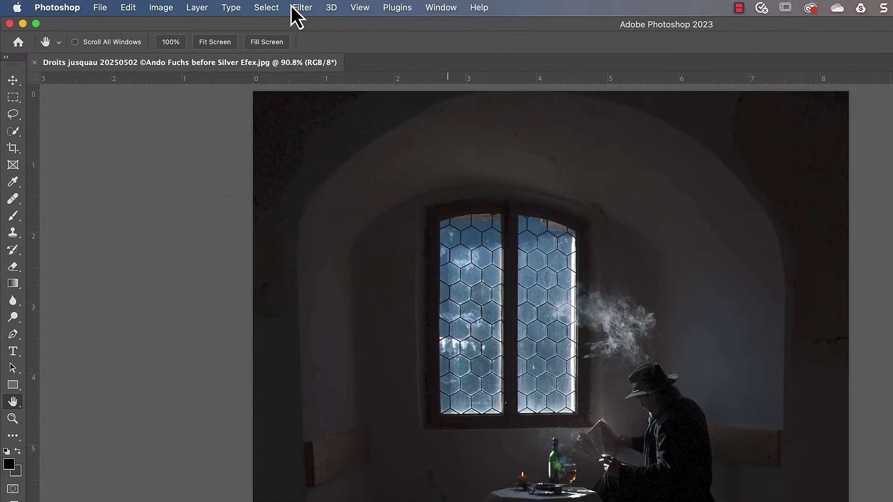
Launch Nik 6 Silver Efex on the window-scene photo from the Filter > Nik Collection menu
click(196, 4)
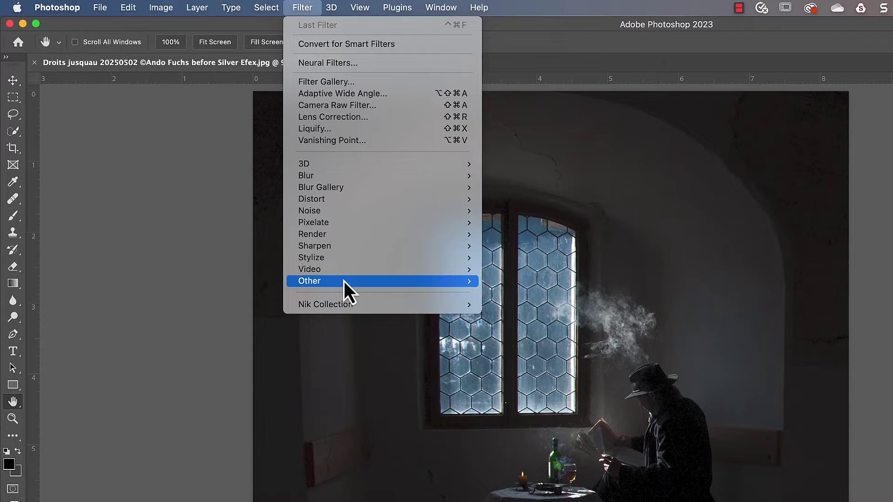
mouse_move(347, 307)
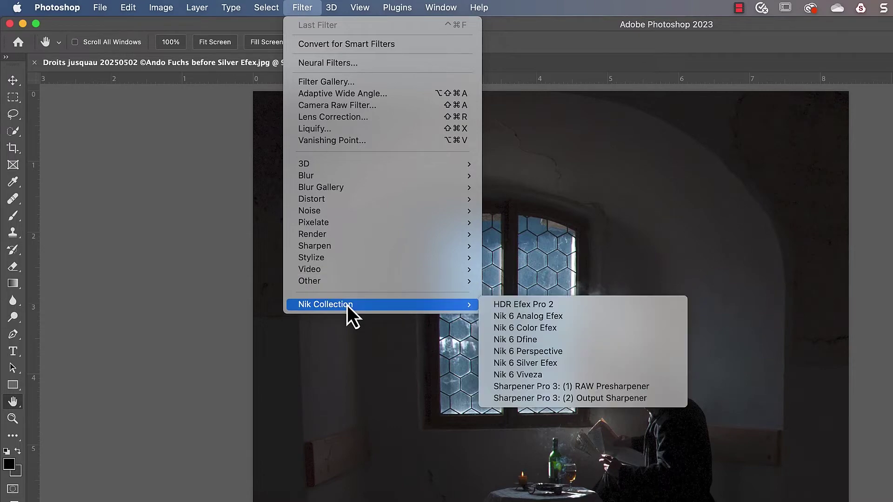
click(521, 367)
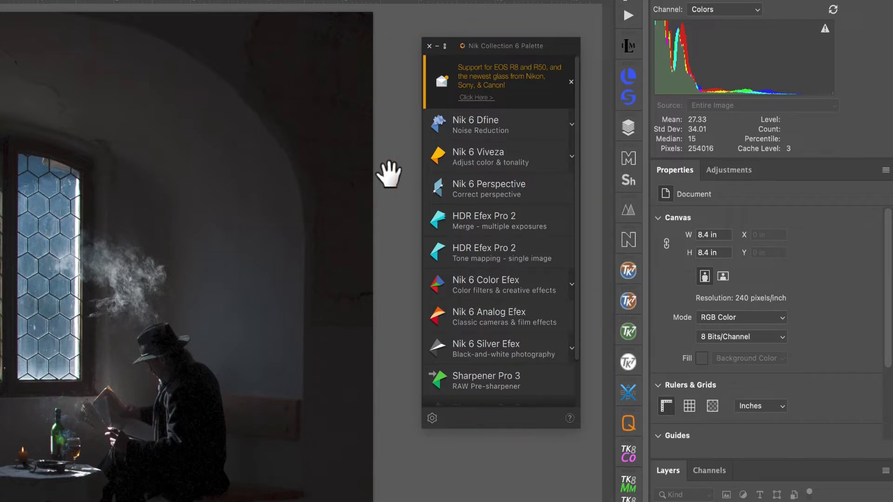
Close the Nik Collection 6 Palette, leaving the single-layer photo in the full Photoshop workspace
click(430, 46)
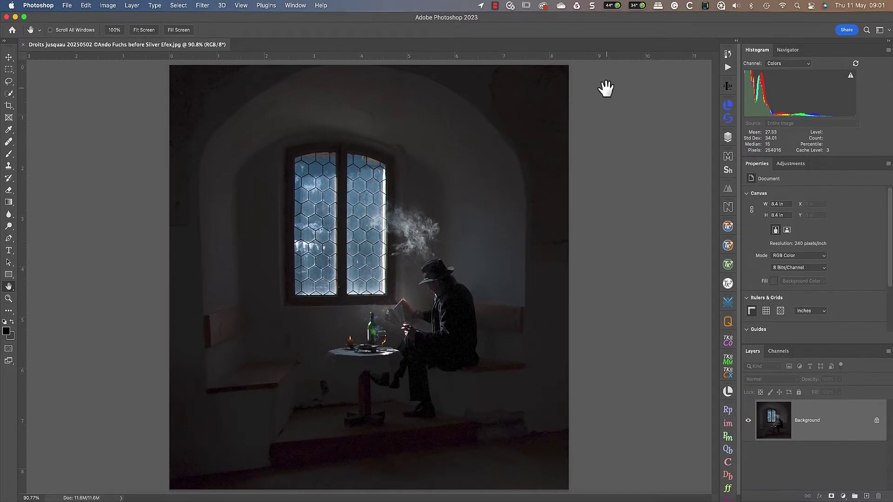
Reopen the Nik Collection 6 Palette through File > Automate beside the photo
click(67, 5)
mouse_move(102, 223)
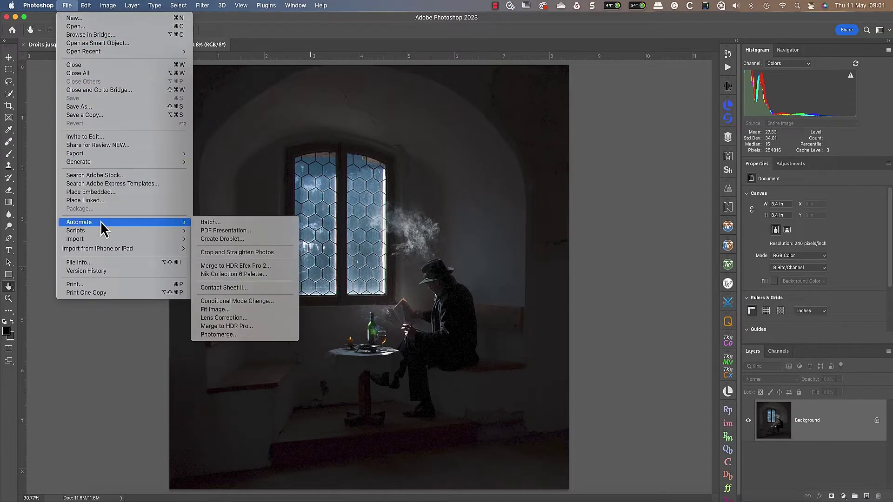
click(244, 277)
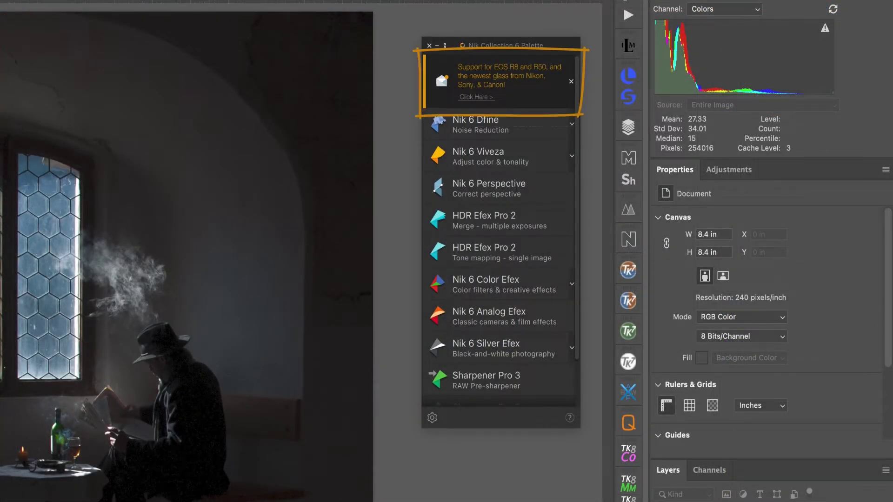
click(464, 358)
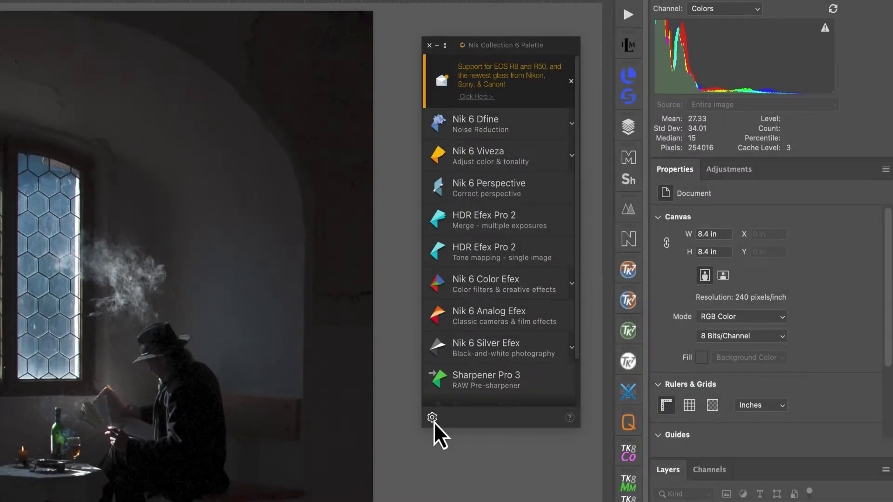
click(434, 419)
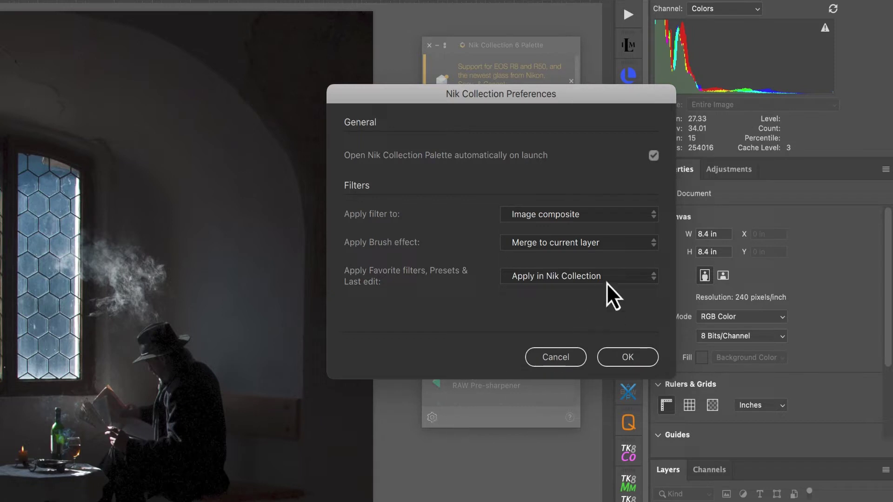
click(654, 215)
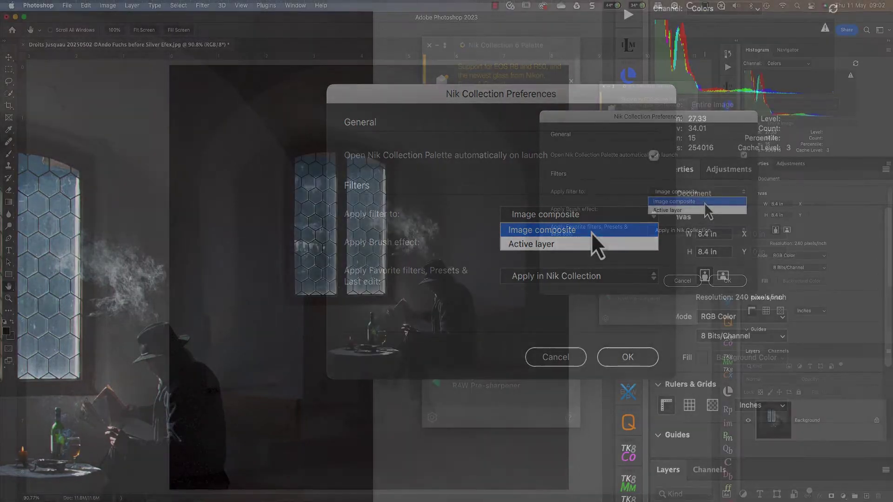
click(591, 233)
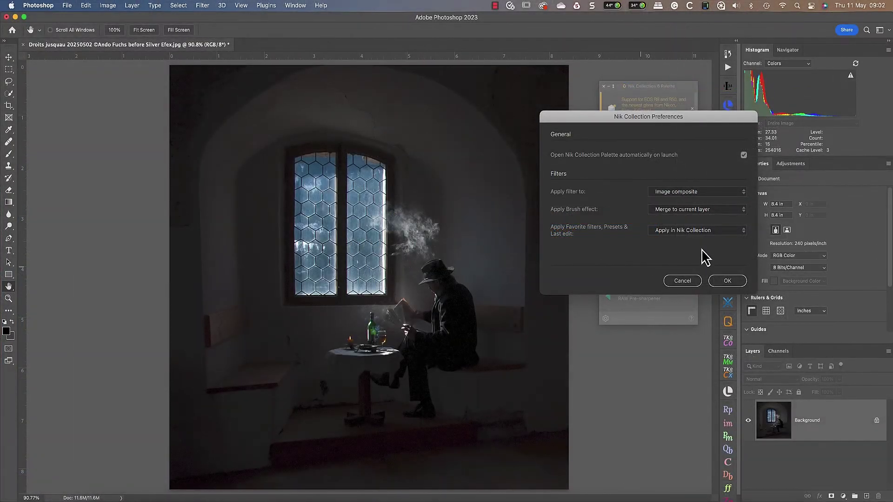
click(728, 281)
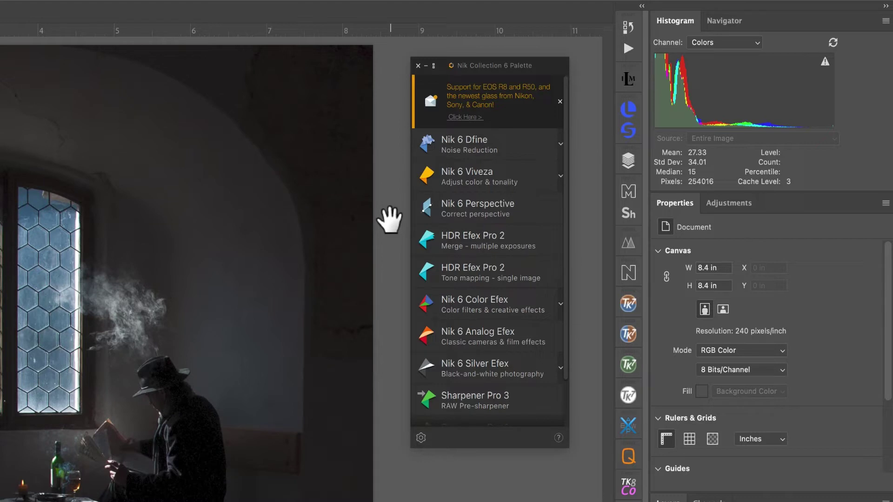
Collapse the Nik palette to icons, dock it beside the panel dock, and expand it again
click(434, 68)
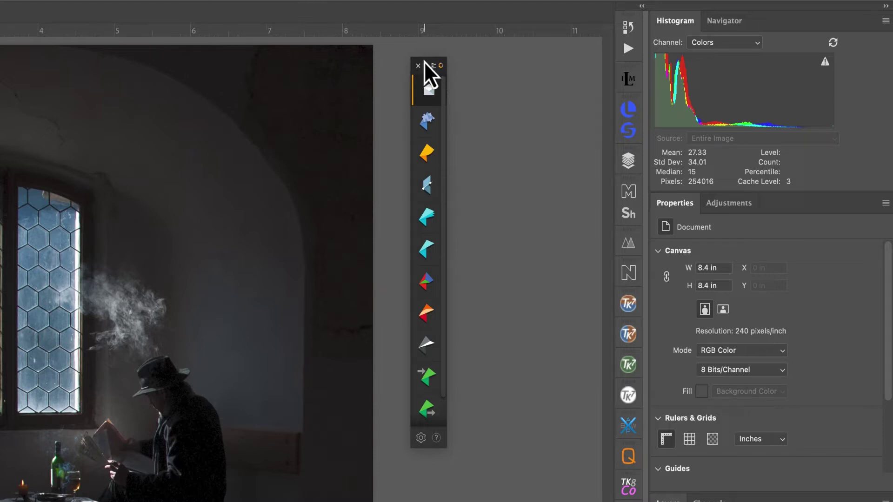
drag(425, 63, 622, 19)
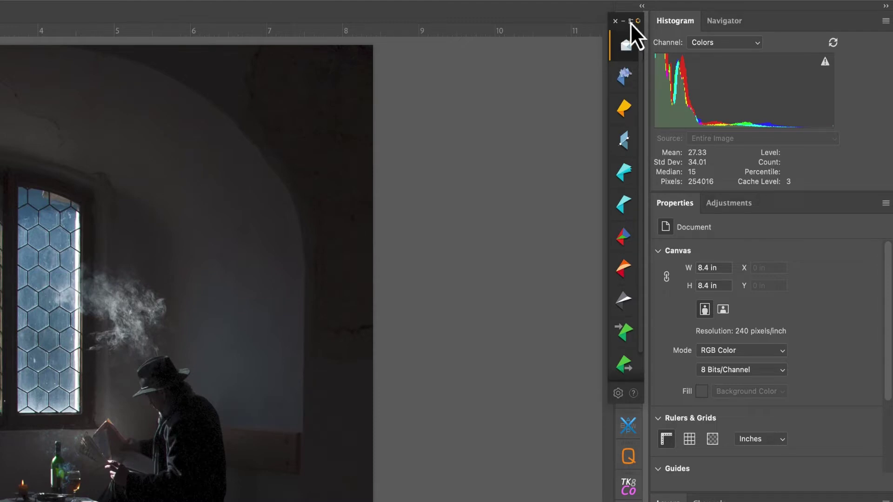
click(631, 21)
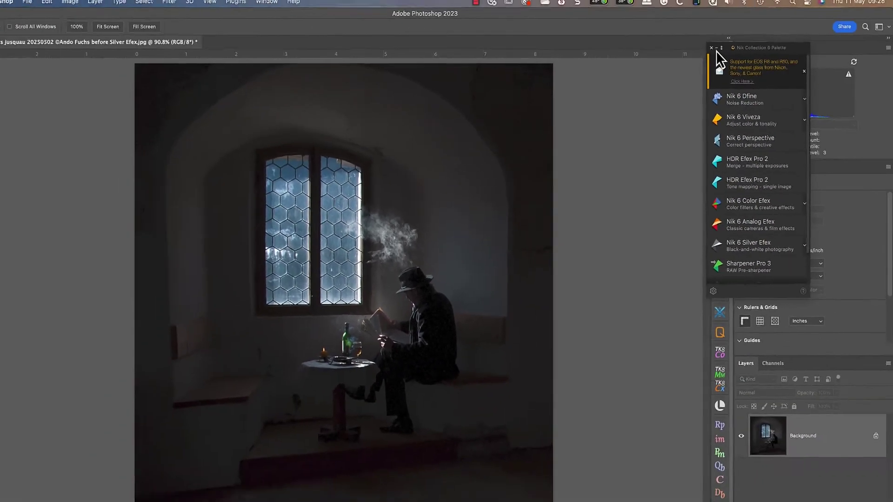
Minimize the Nik palette to a small bar, move it up, and restore the full palette
click(623, 21)
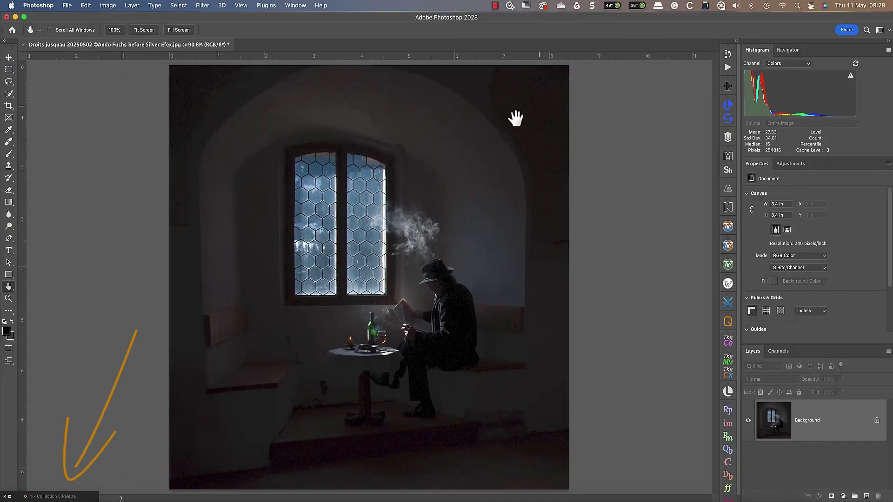
drag(58, 496, 105, 328)
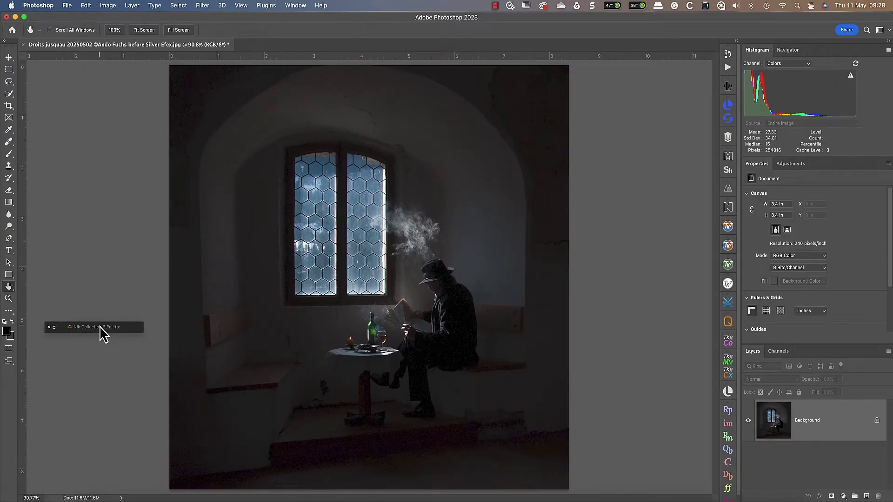
click(56, 328)
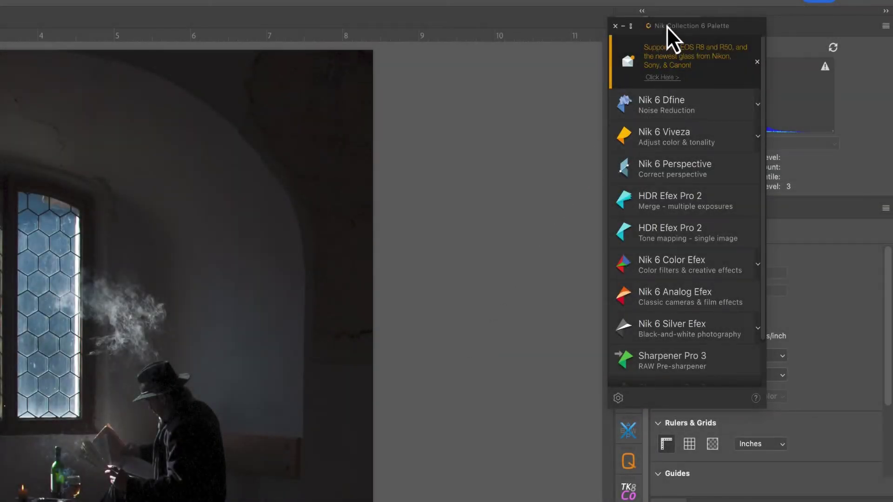
Move the palette off the Histogram and Properties panels and launch Silver Efex with Last Edit settings
drag(667, 27, 479, 72)
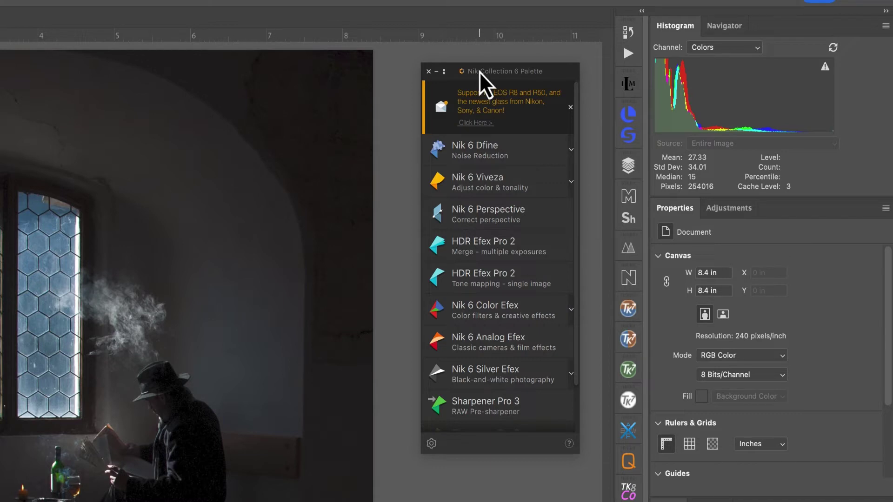
click(571, 374)
scroll(548, 372, down, 3)
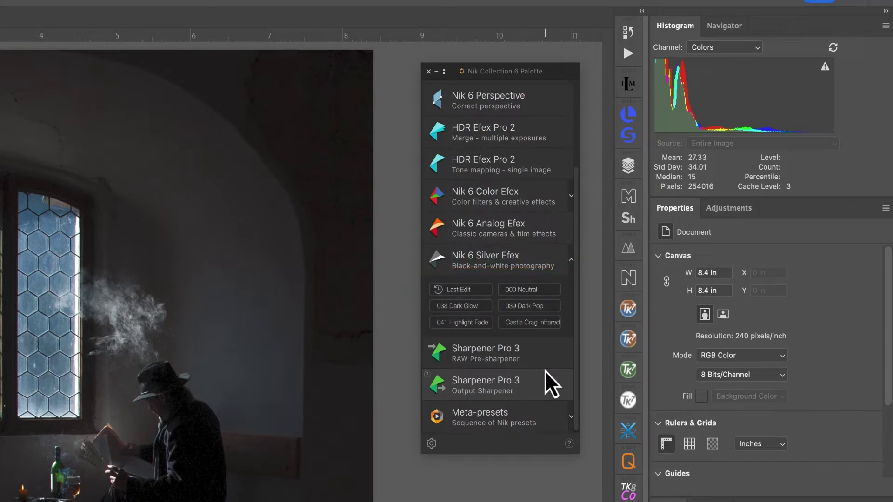
click(448, 289)
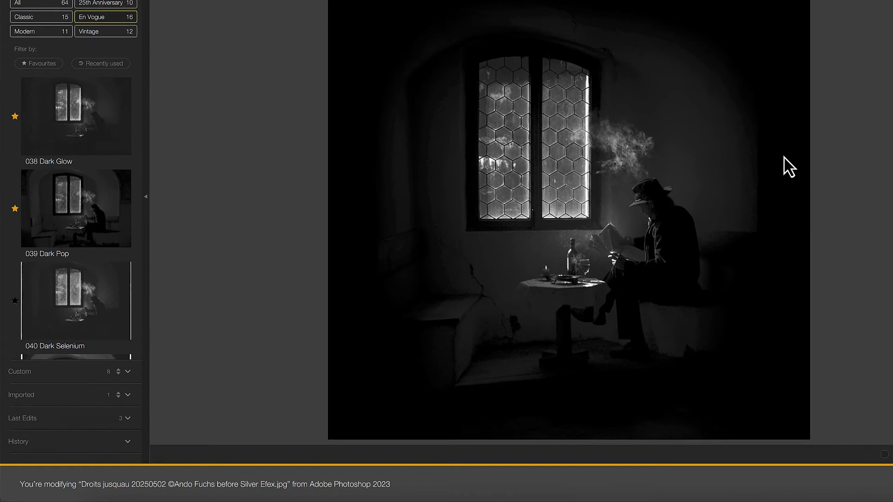
click(117, 418)
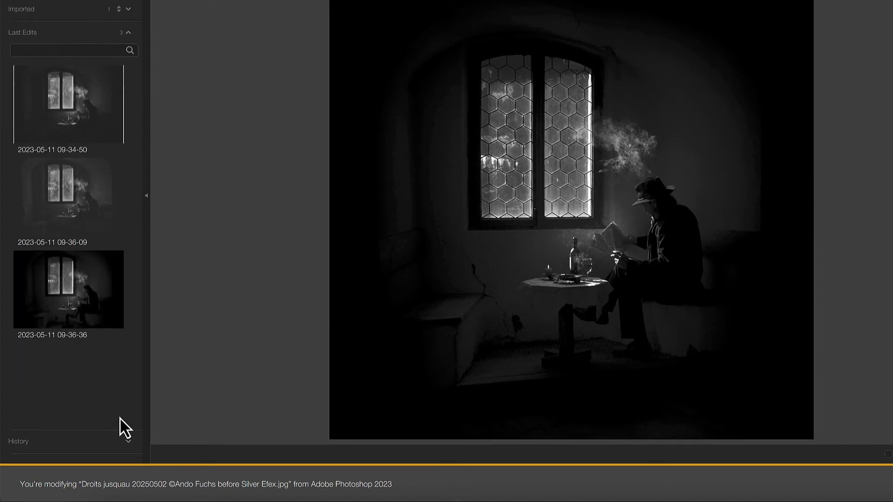
click(74, 196)
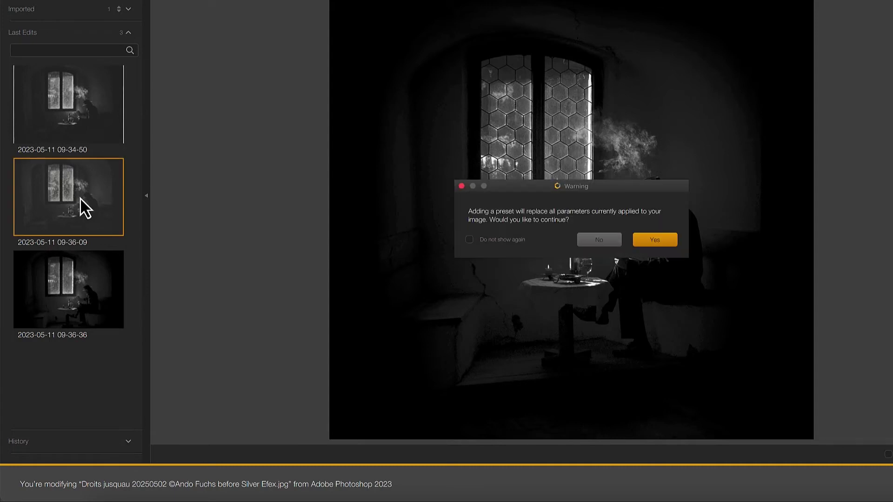
click(664, 242)
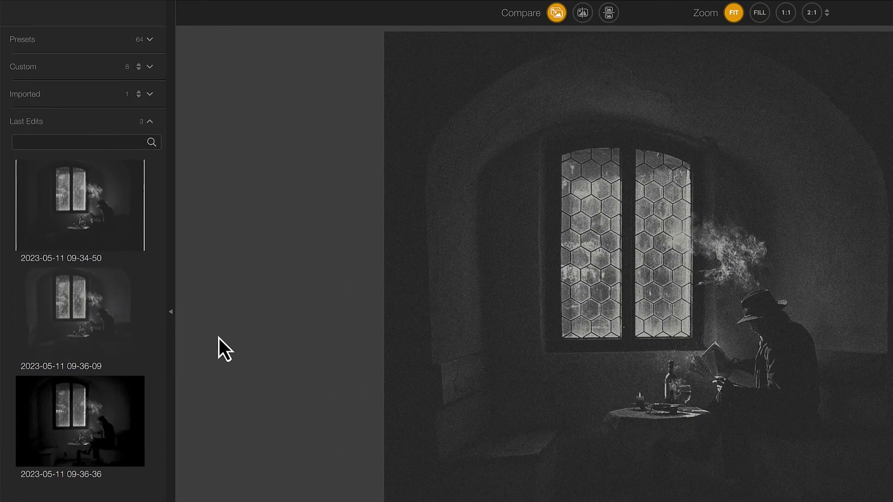
Star the 040 Dark Selenium preset as a favourite and apply the black-and-white conversion
click(152, 46)
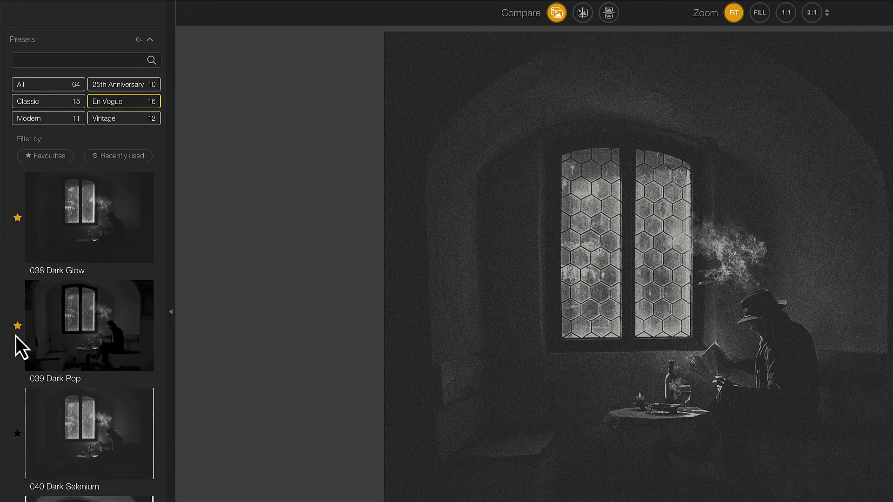
click(18, 439)
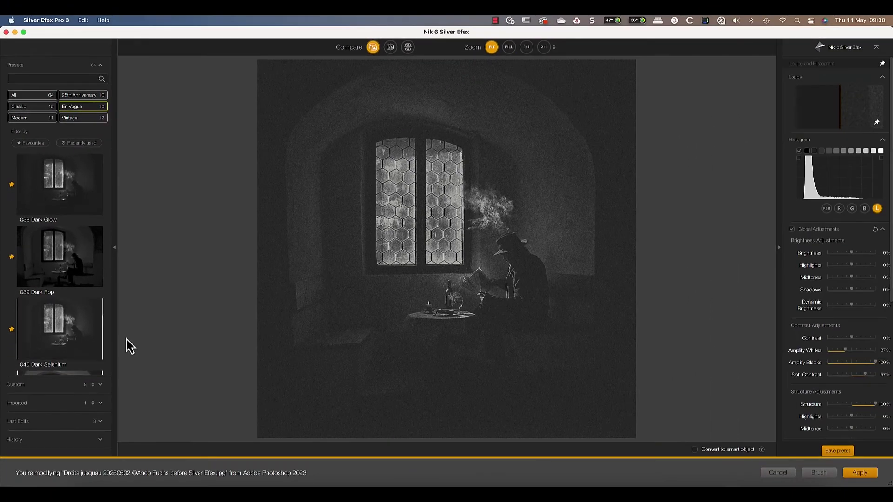
click(861, 473)
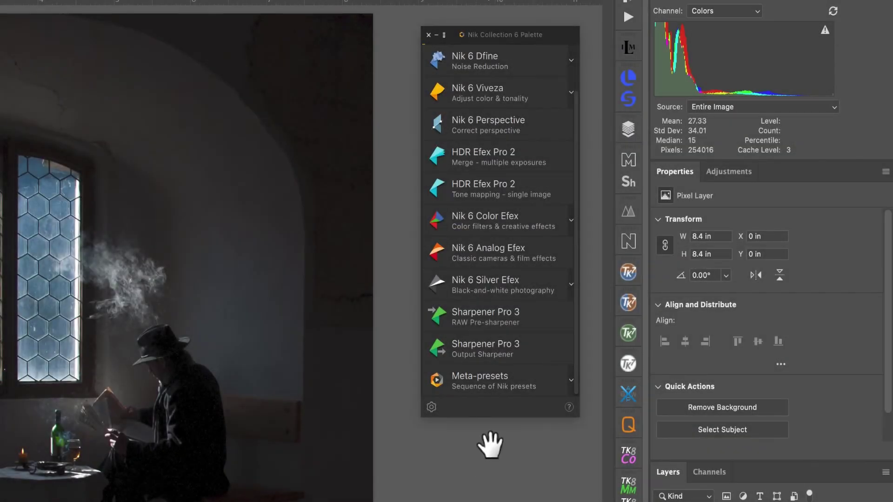
Expand Meta-presets in the Nik palette and launch Silver Efex on the photo
click(571, 381)
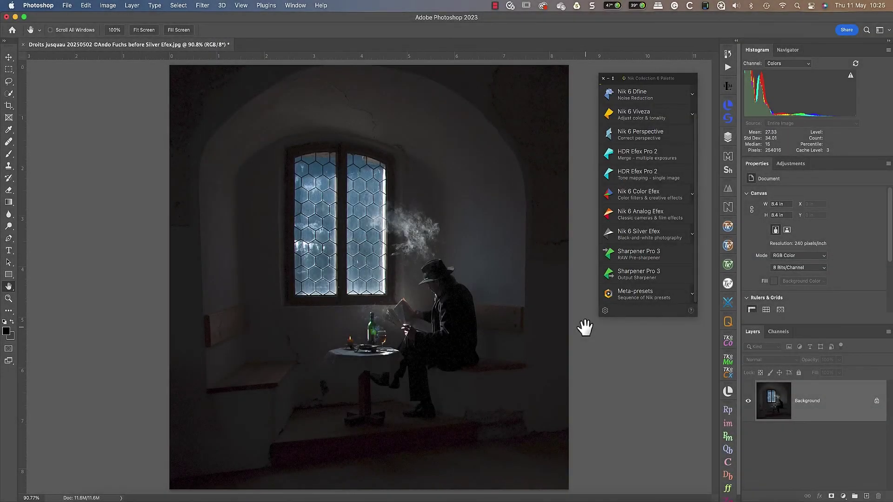
click(641, 238)
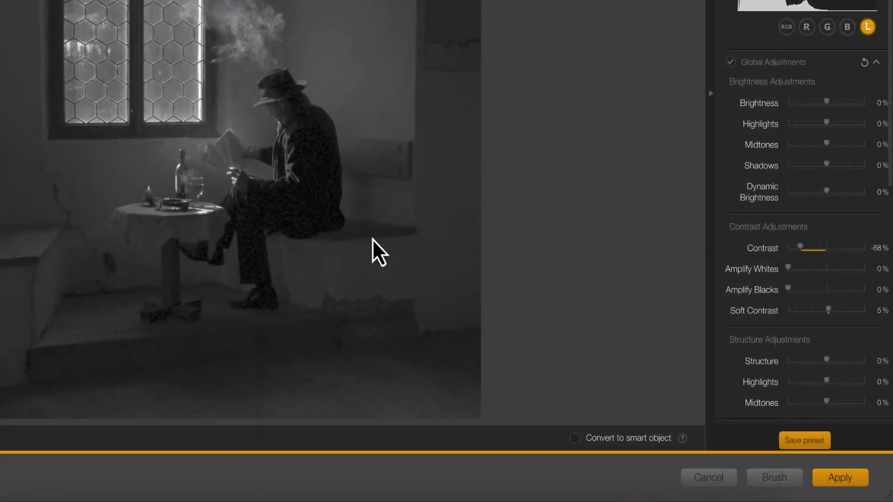
Convert the layer to a smart object, accept the warning, and apply so Silver Efex runs as a smart filter
click(575, 439)
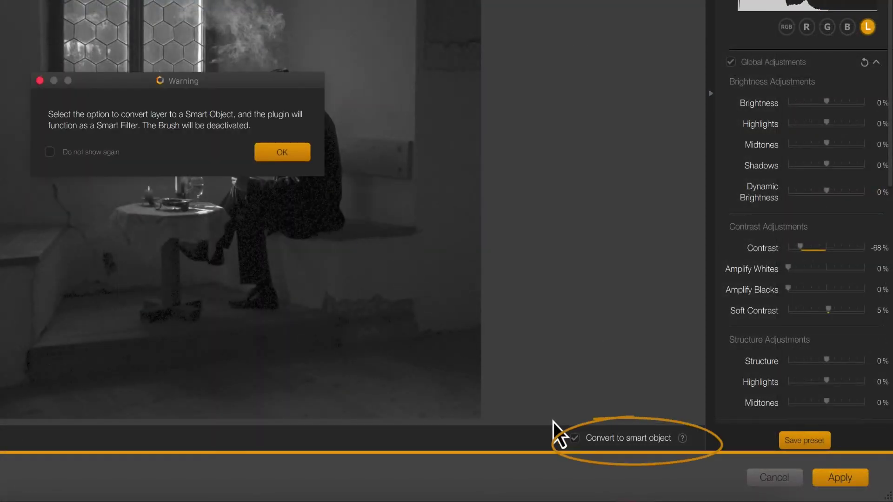
click(301, 155)
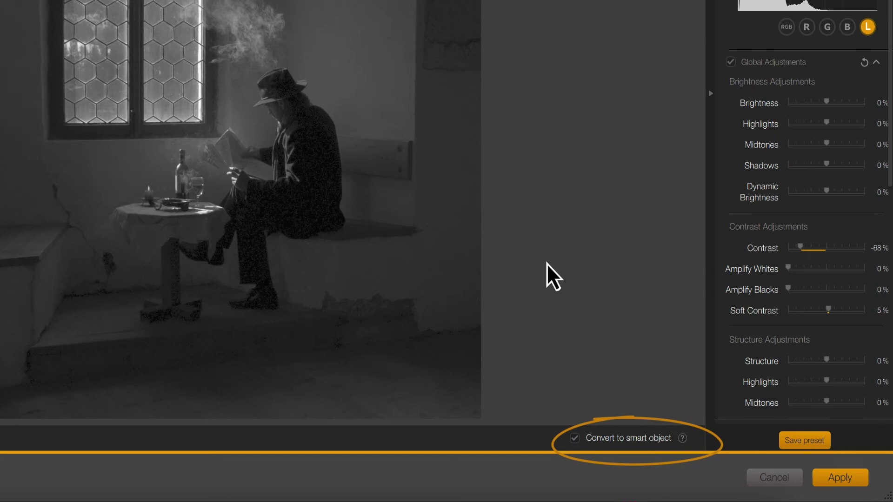
click(834, 483)
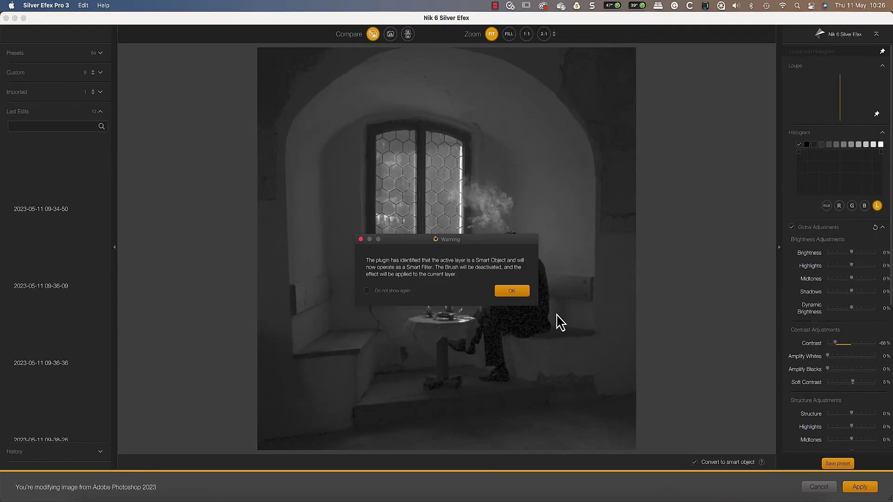
Set Contrast to -34%, enable Film Types and Finishing Adjustments for sepia grain, and apply
click(522, 294)
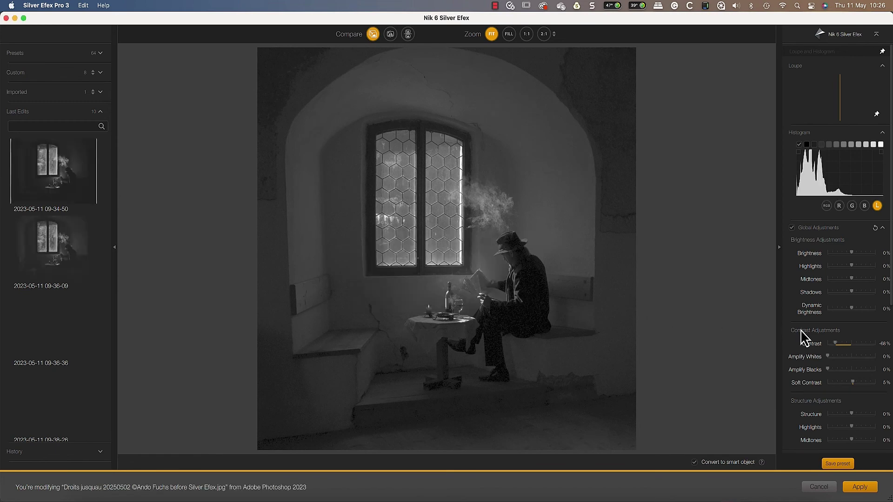
drag(833, 344, 844, 345)
scroll(844, 347, down, 10)
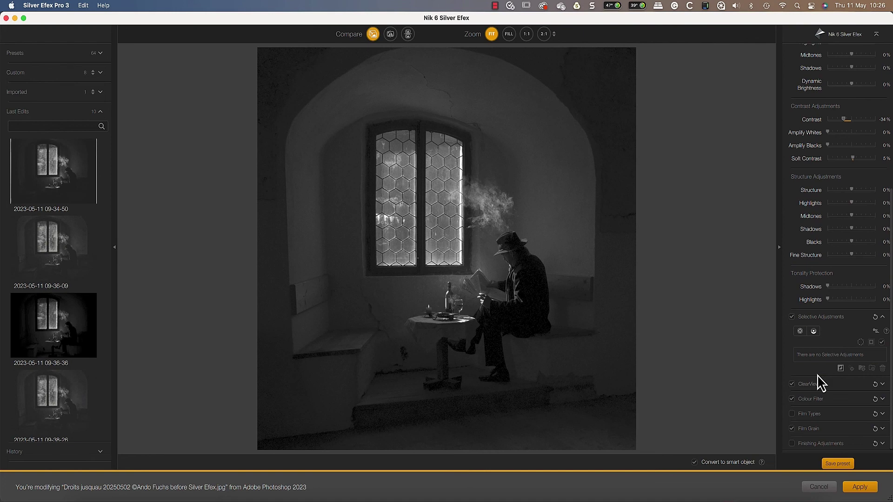
click(792, 414)
click(793, 444)
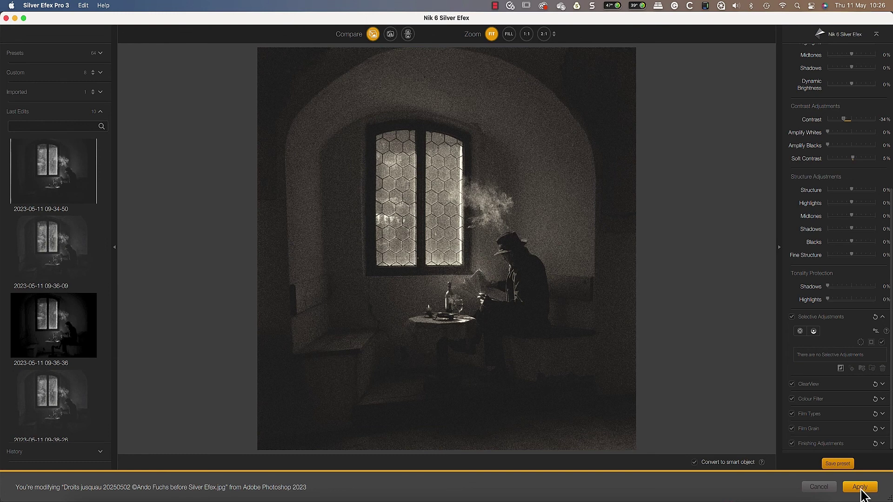
click(860, 491)
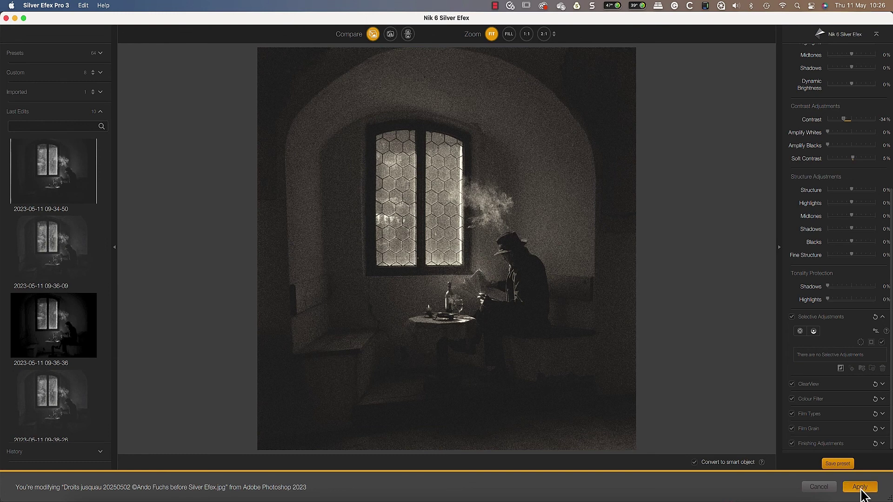